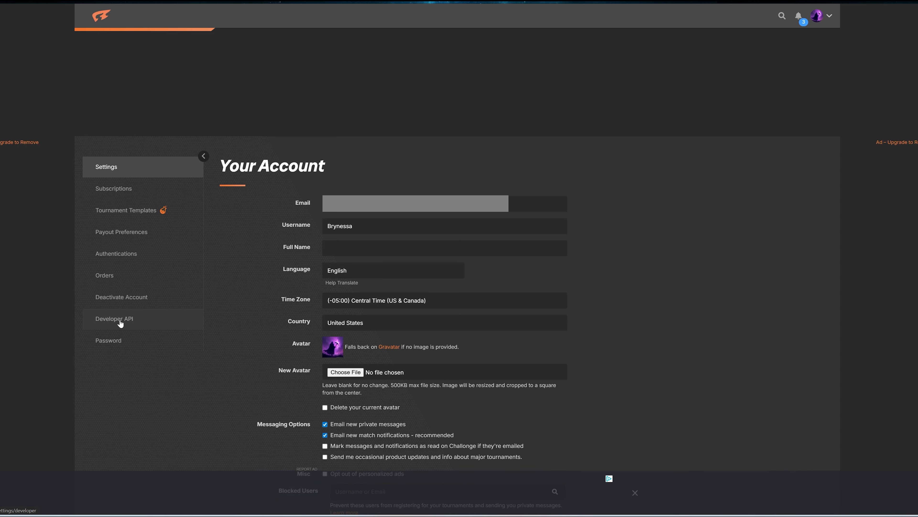
Step: Open the Developer API settings of the Challonge account, and switch to Braacket's Challonge import page
{"action": "left_click", "coordinate": [120, 322]}
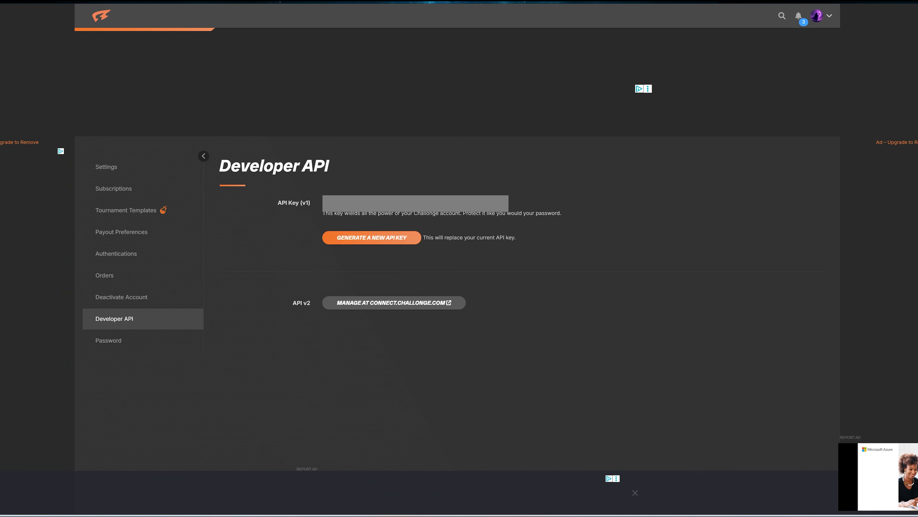
{"action": "key", "text": "ctrl+Tab"}
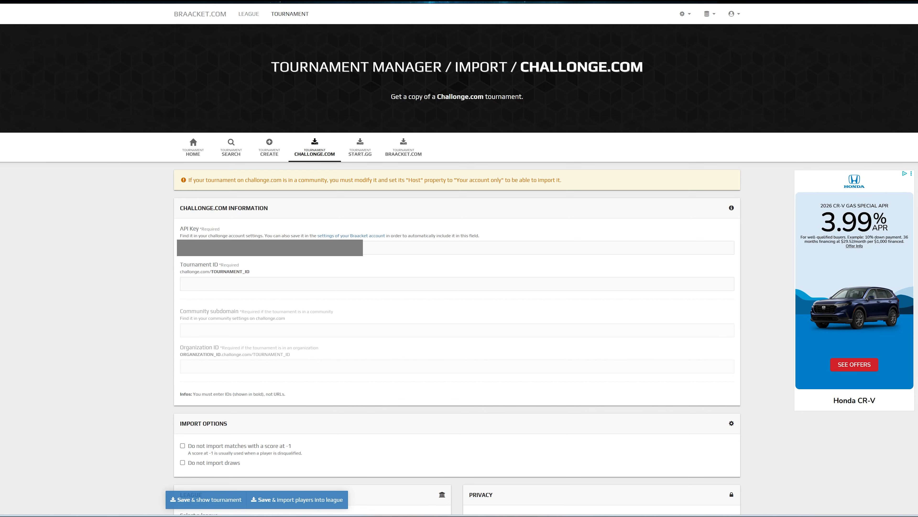
Step: Fill in the Challonge import form with tournament ID 4j01w3r9 and community subdomain worldbeyblade
{"action": "left_click", "coordinate": [186, 283]}
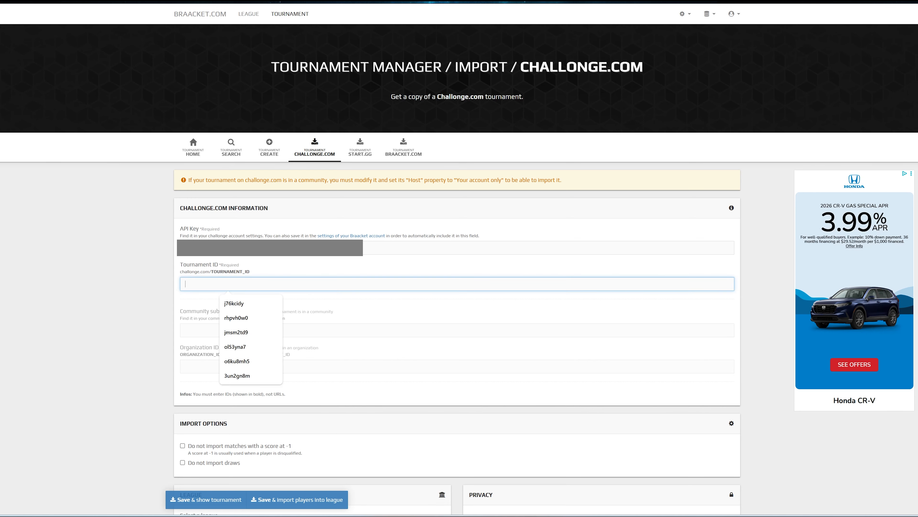
{"action": "type", "text": "4j01w3r9"}
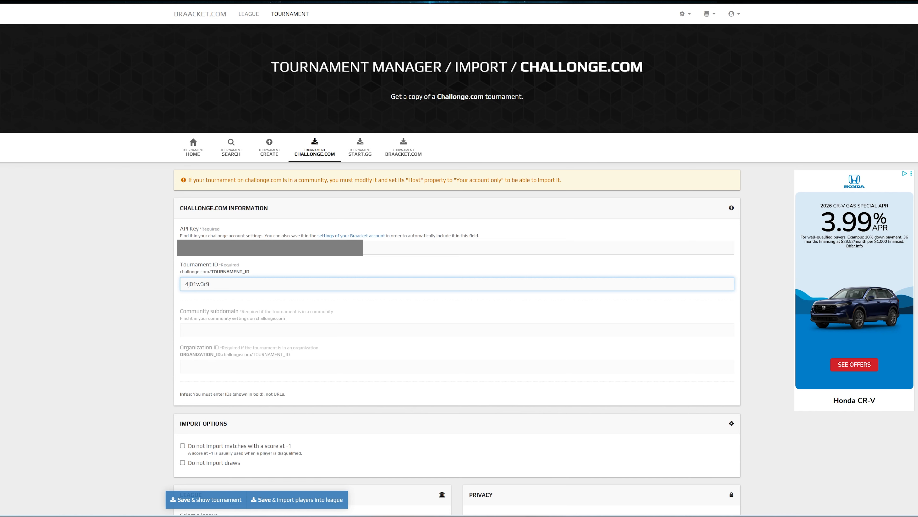
{"action": "key", "text": "shift+Tab"}
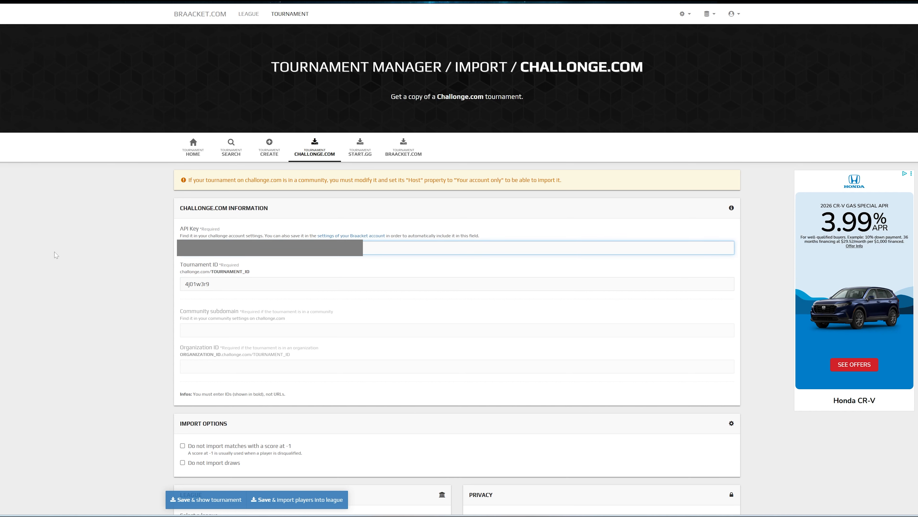
{"action": "left_click", "coordinate": [153, 262]}
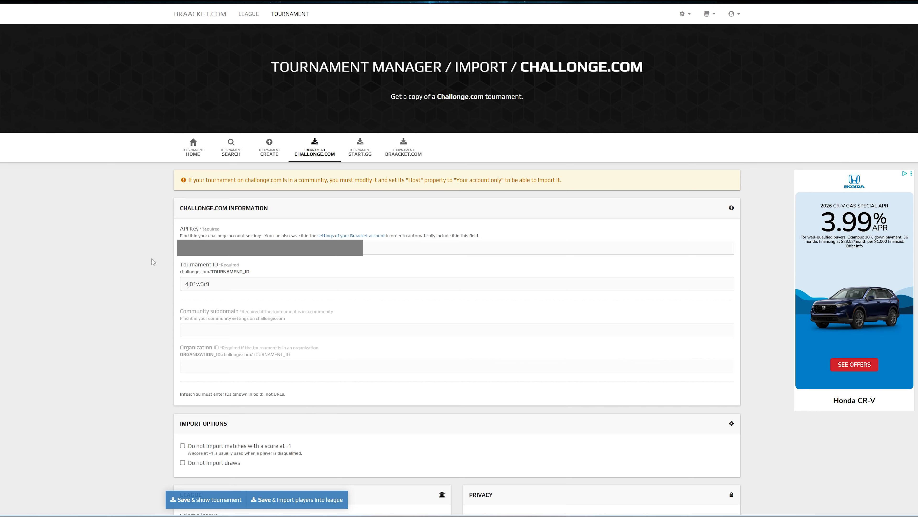
{"action": "left_click", "coordinate": [248, 329]}
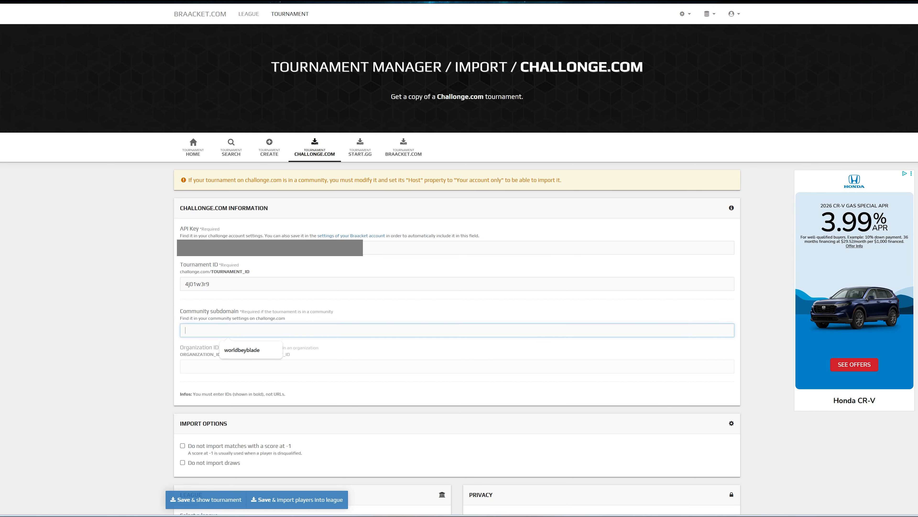
{"action": "left_click", "coordinate": [248, 352]}
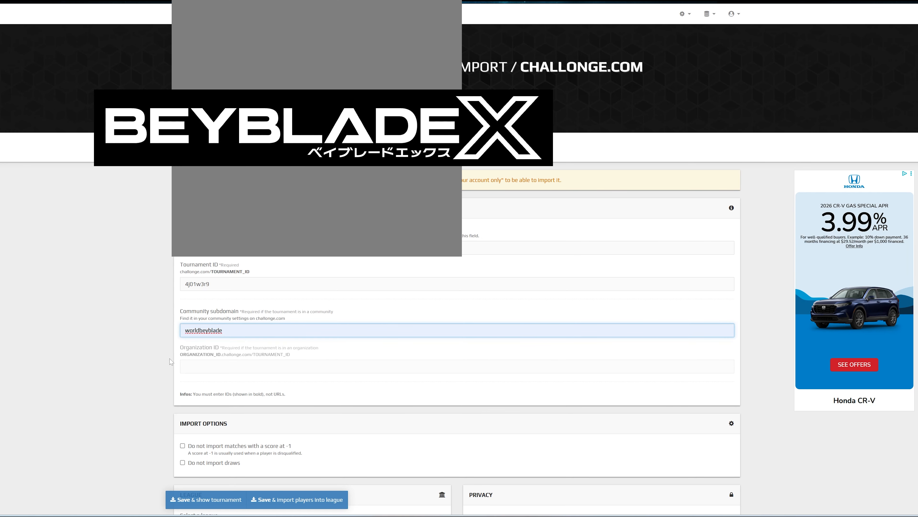
Step: Save the tournament import for the Texas Circuit league and continue to importing its players into the league
{"action": "scroll", "coordinate": [170, 361], "scroll_direction": "down", "scroll_amount": 2}
{"action": "scroll", "coordinate": [170, 361], "scroll_direction": "down", "scroll_amount": 5}
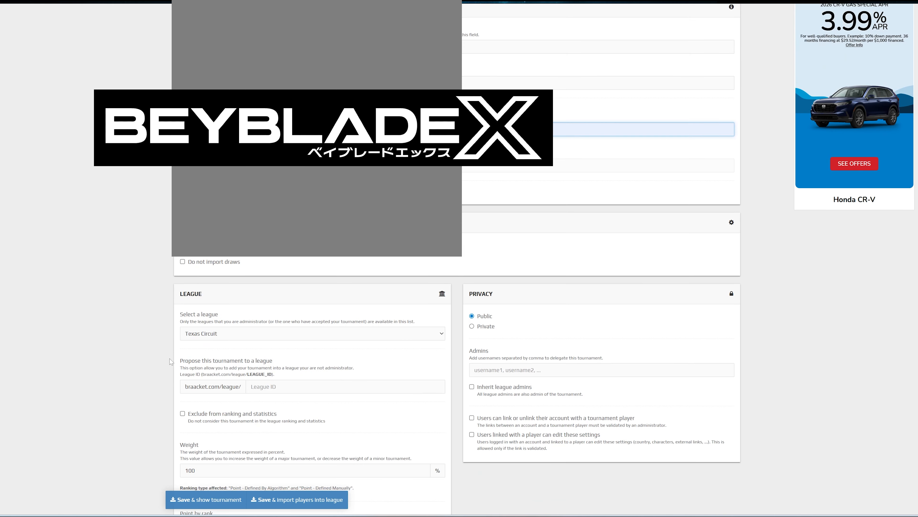
{"action": "scroll", "coordinate": [151, 356], "scroll_direction": "down", "scroll_amount": 2}
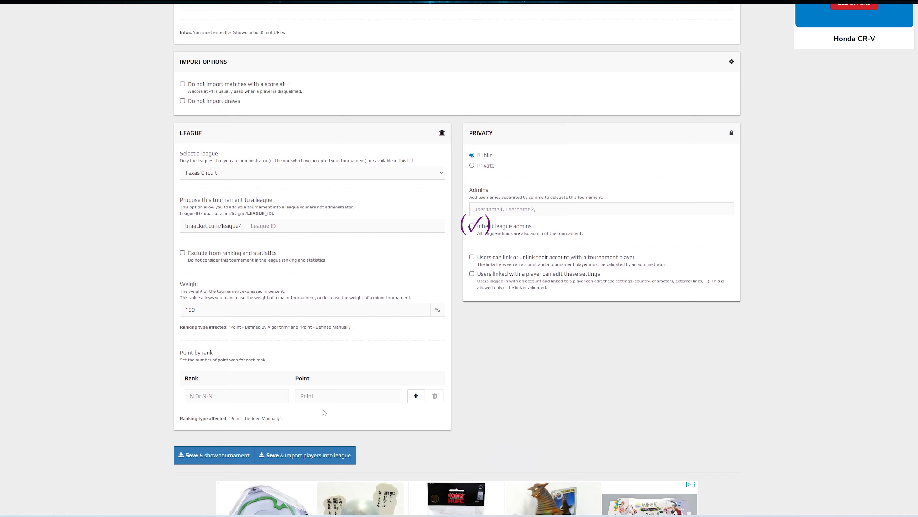
{"action": "scroll", "coordinate": [151, 356], "scroll_direction": "down", "scroll_amount": 2}
{"action": "left_click", "coordinate": [303, 459]}
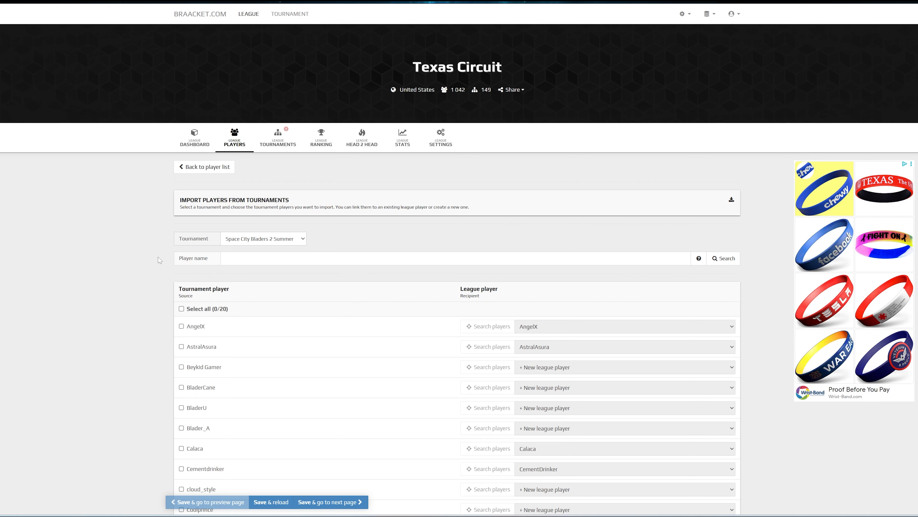
Step: Show 50 rows per page in the tournament player list and select all players for import
{"action": "scroll", "coordinate": [160, 260], "scroll_direction": "down", "scroll_amount": 6}
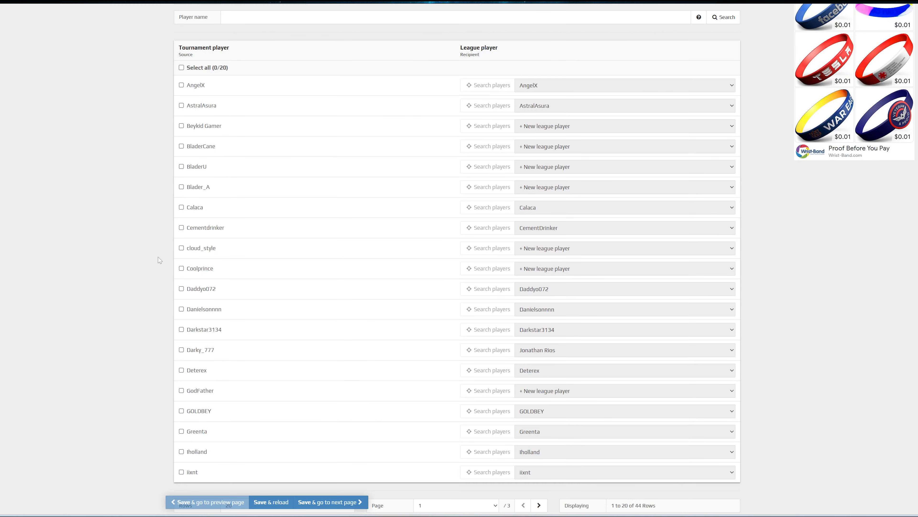
{"action": "scroll", "coordinate": [160, 260], "scroll_direction": "down", "scroll_amount": 4}
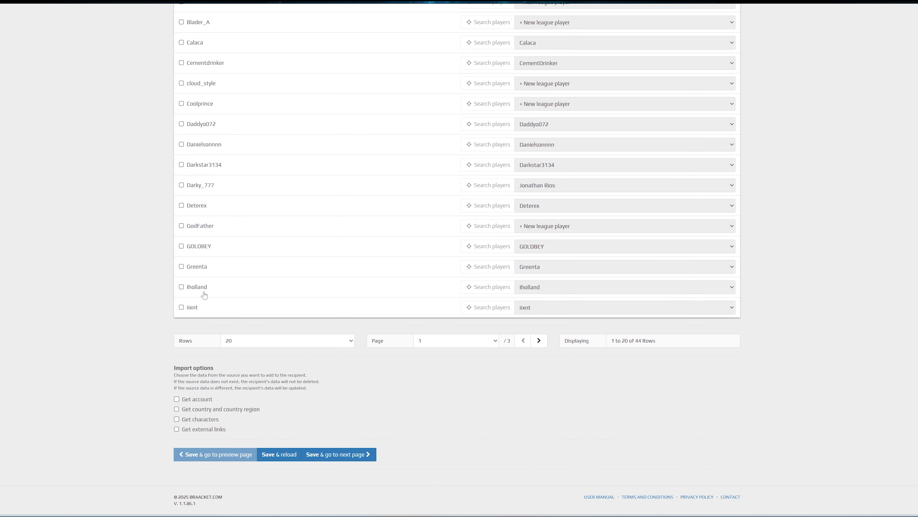
{"action": "left_click", "coordinate": [263, 341]}
{"action": "left_click", "coordinate": [231, 364]}
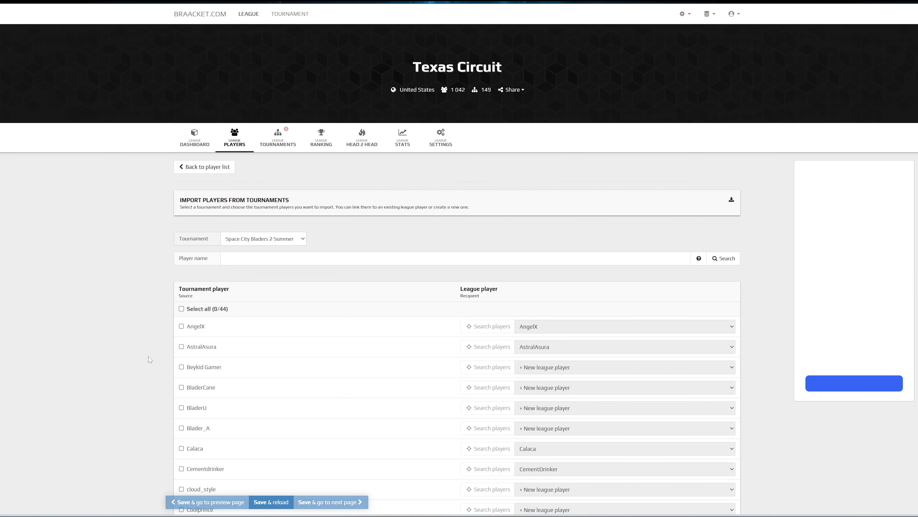
{"action": "left_click", "coordinate": [182, 309]}
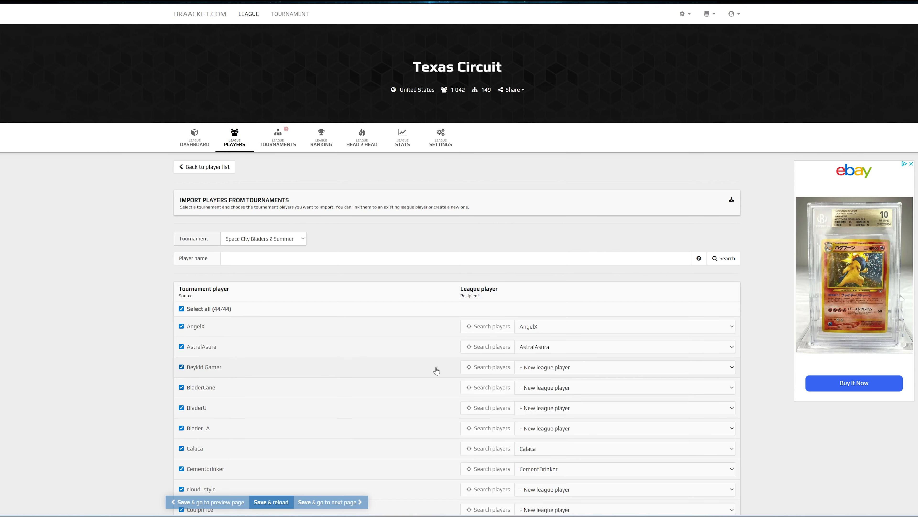
{"action": "scroll", "coordinate": [434, 372], "scroll_direction": "down", "scroll_amount": 15}
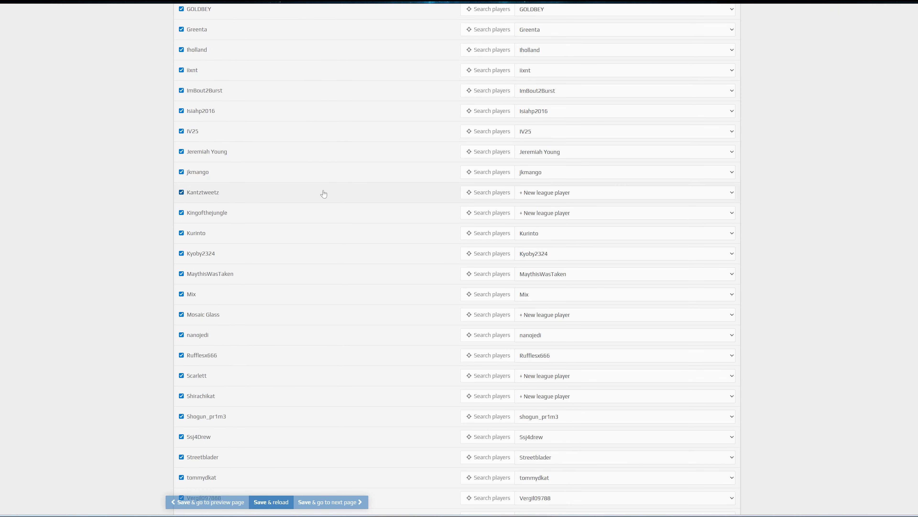
{"action": "left_click", "coordinate": [563, 192]}
{"action": "left_click", "coordinate": [478, 192]}
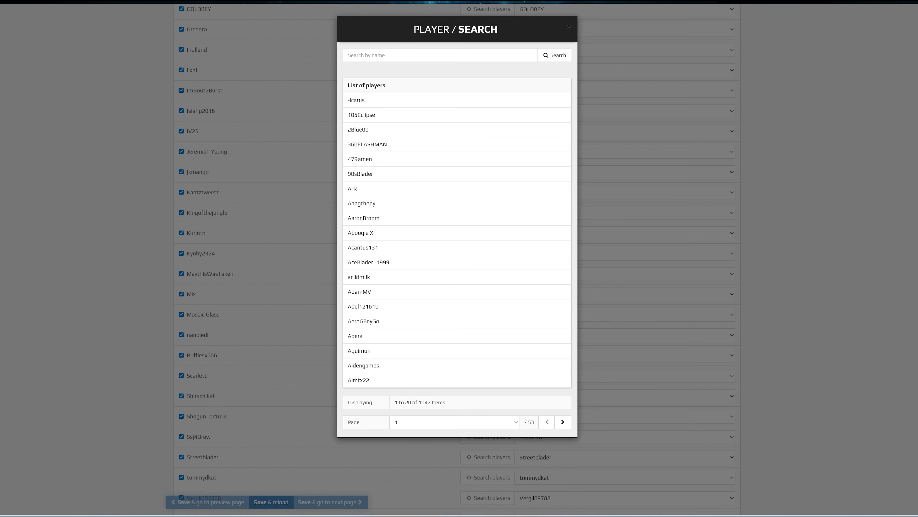
{"action": "type", "text": "kan"}
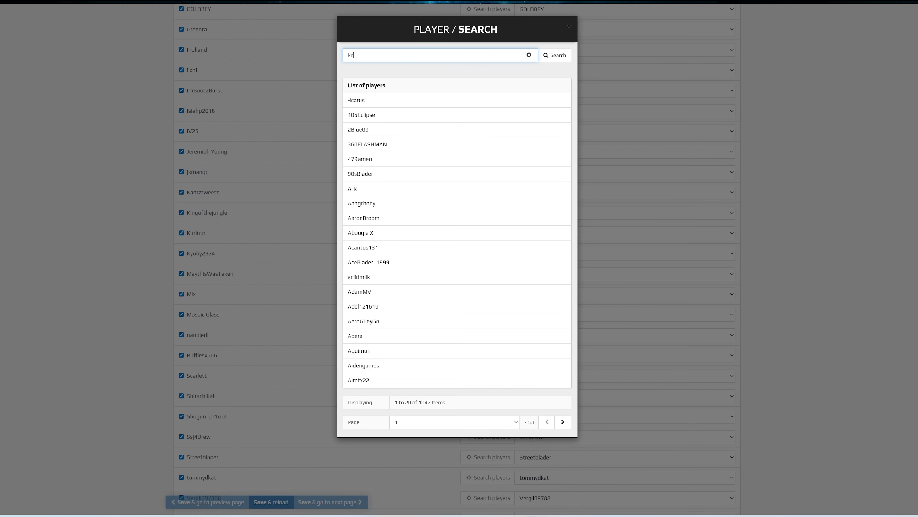
{"action": "type", "text": "z"}
{"action": "key", "text": "Return"}
{"action": "left_click", "coordinate": [360, 102]}
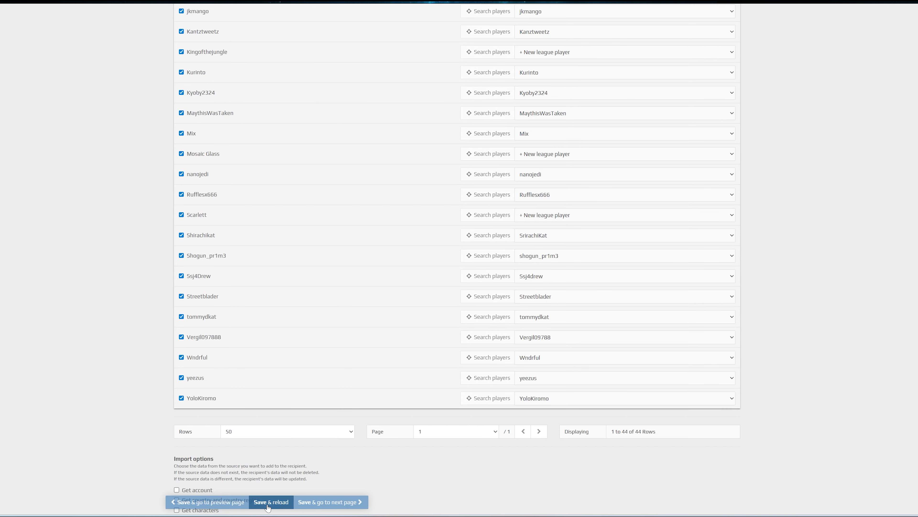
{"action": "left_click", "coordinate": [268, 502]}
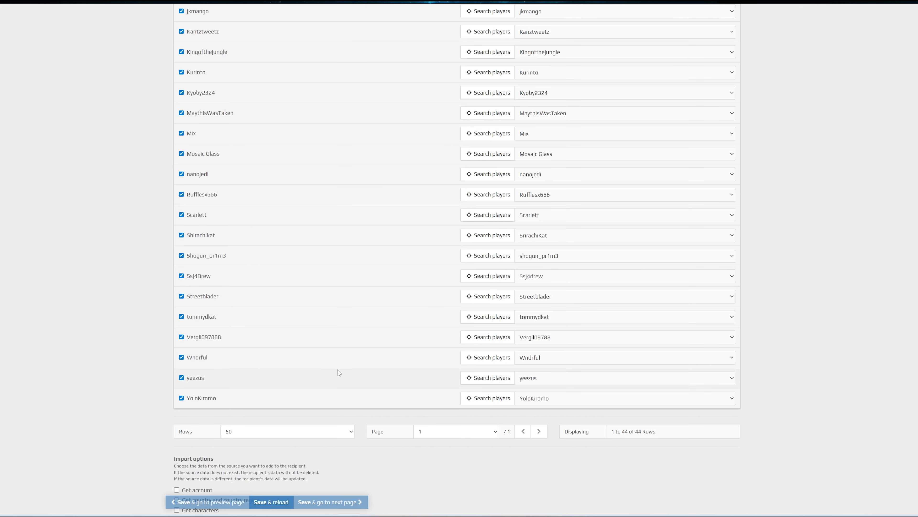
Step: Update the out-of-date Beyblade X - 2025 - Part 2 league ranking and view the ranking page
{"action": "scroll", "coordinate": [339, 373], "scroll_direction": "up", "scroll_amount": 20}
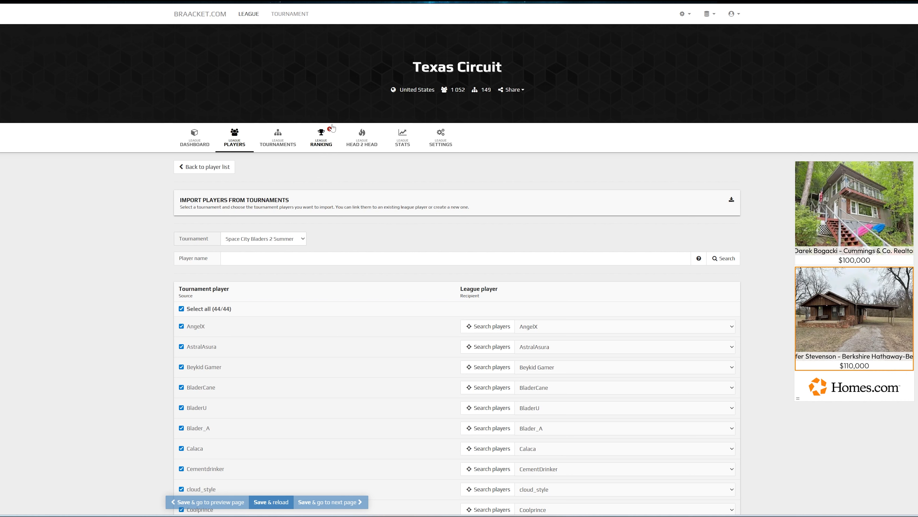
{"action": "left_click", "coordinate": [323, 137]}
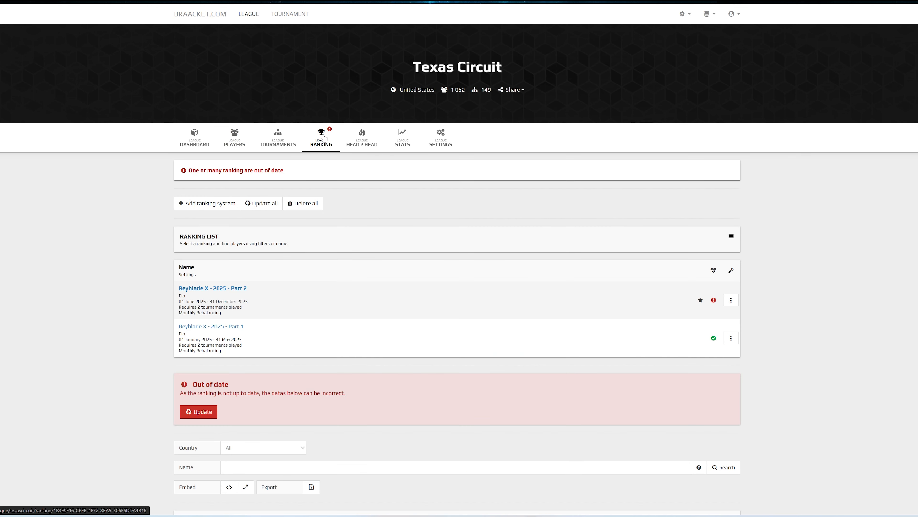
{"action": "left_click", "coordinate": [198, 411]}
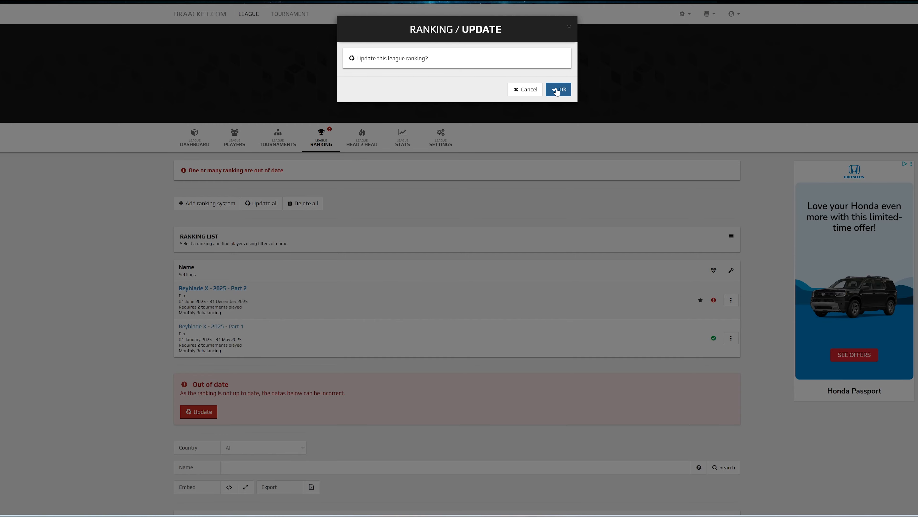
{"action": "left_click", "coordinate": [557, 91]}
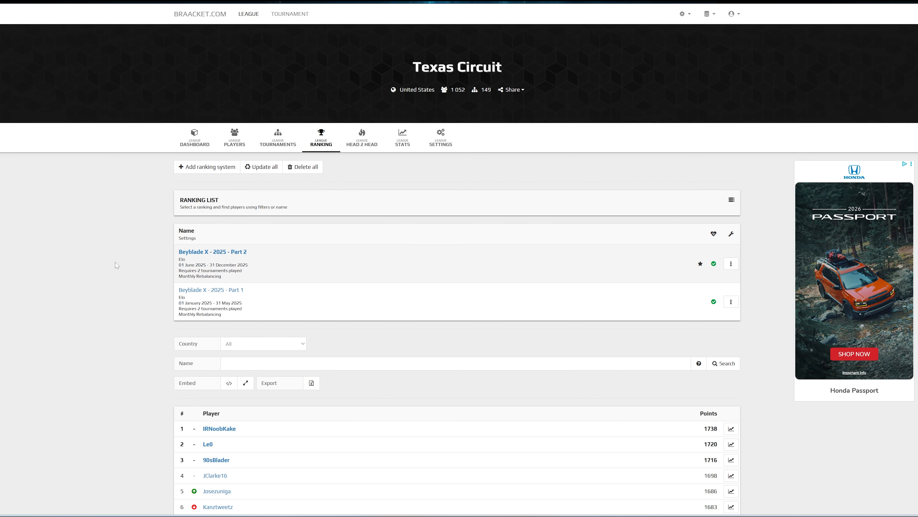
{"action": "scroll", "coordinate": [114, 263], "scroll_direction": "down", "scroll_amount": 7}
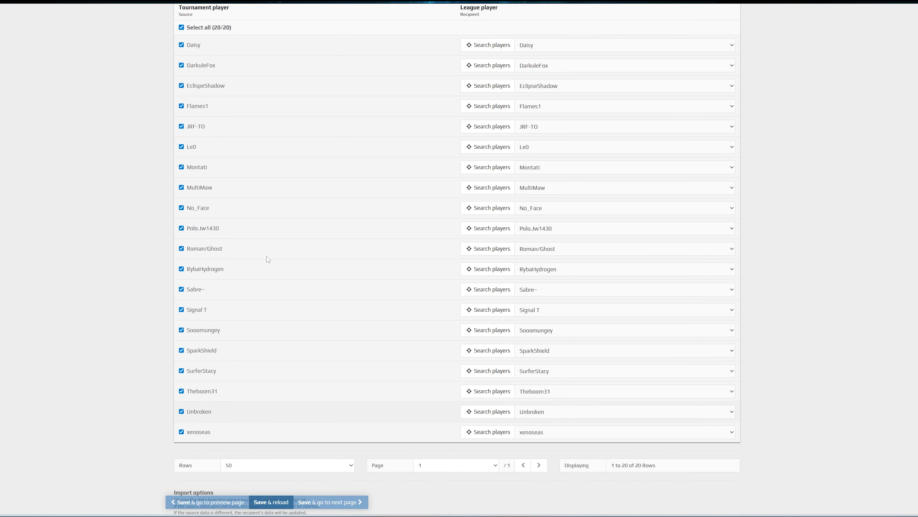
Step: Select Eclipse shadow and EclipseShadow in the league's player list filtered by "eclipse", and open the player merge form
{"action": "scroll", "coordinate": [267, 256], "scroll_direction": "up", "scroll_amount": 5}
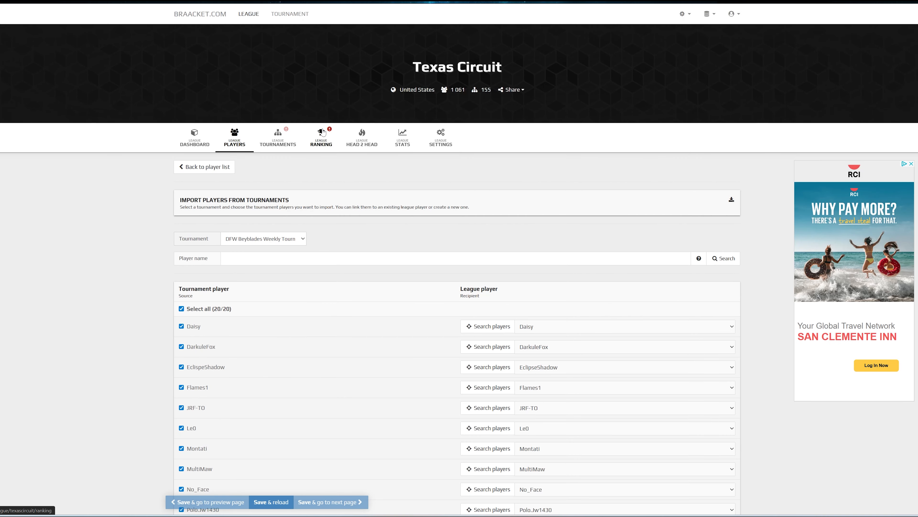
{"action": "left_click", "coordinate": [234, 135]}
{"action": "left_click", "coordinate": [181, 374]}
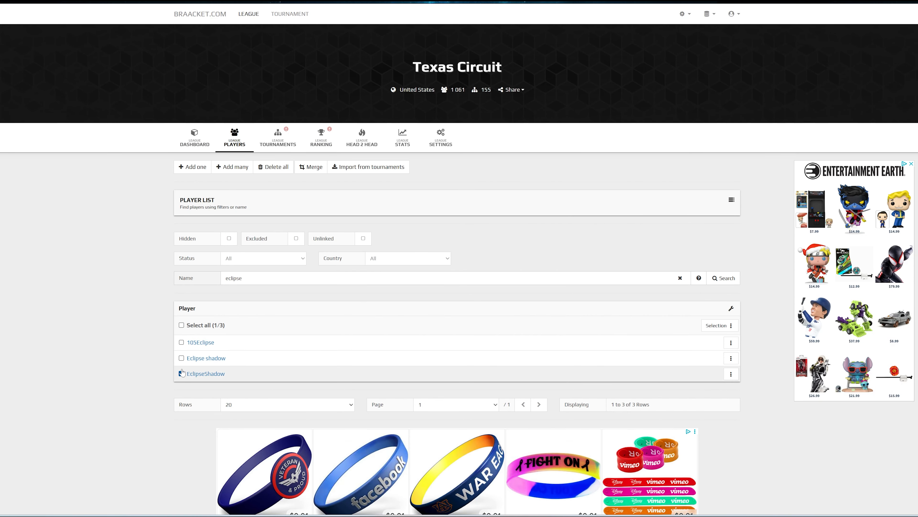
{"action": "left_click", "coordinate": [181, 358]}
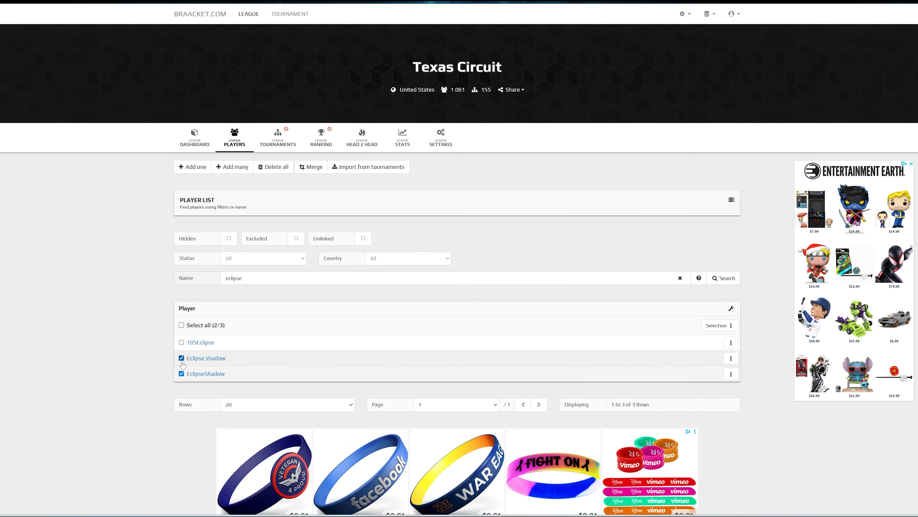
{"action": "left_click", "coordinate": [307, 169]}
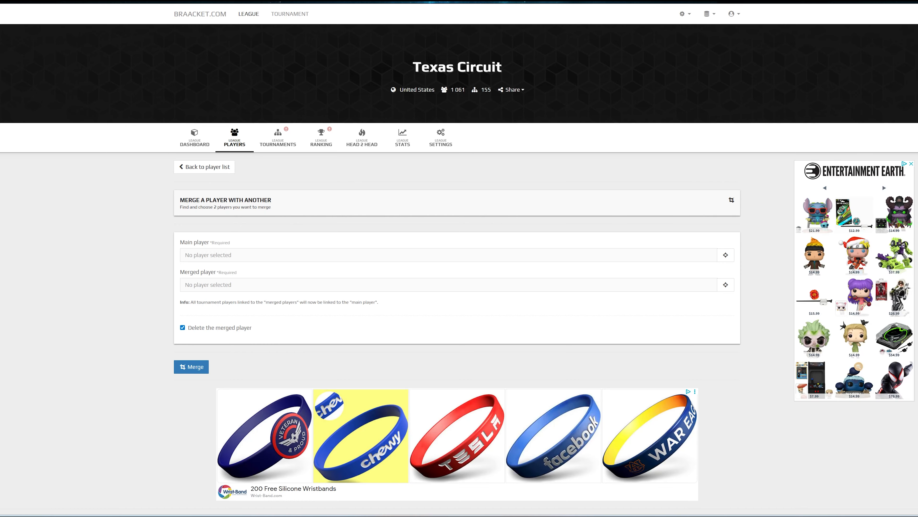
Step: Merge the player Eclipse shadow into the main player EclipseShadow, with deletion of the merged player enabled
{"action": "left_click", "coordinate": [235, 258]}
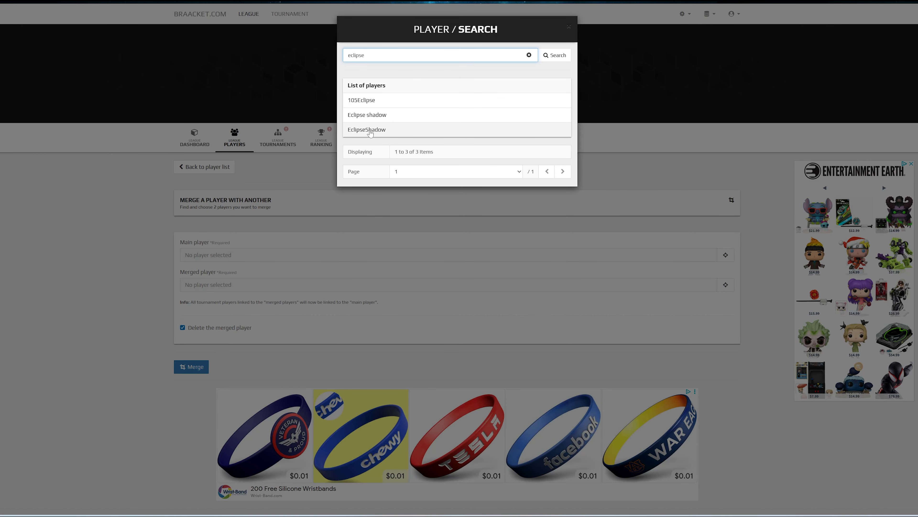
{"action": "left_click", "coordinate": [373, 130]}
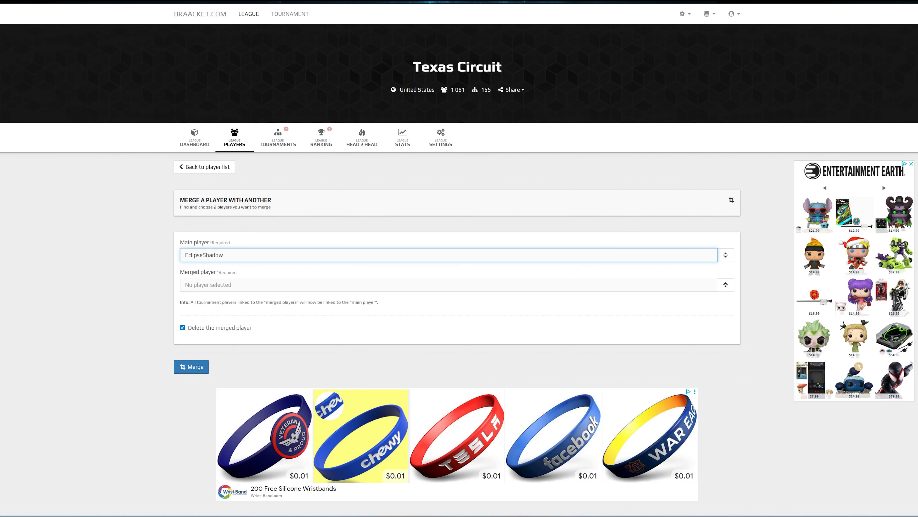
{"action": "left_click", "coordinate": [228, 286]}
{"action": "left_click", "coordinate": [388, 117]}
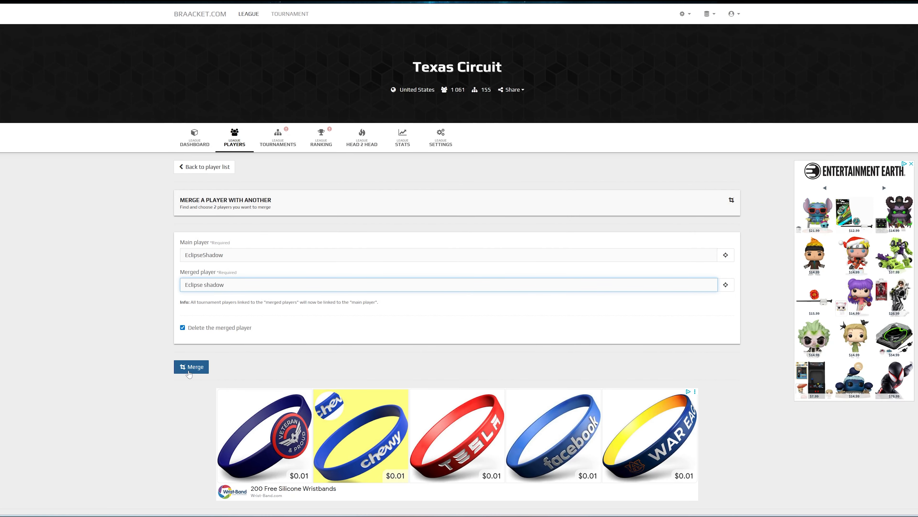
{"action": "left_click", "coordinate": [189, 374]}
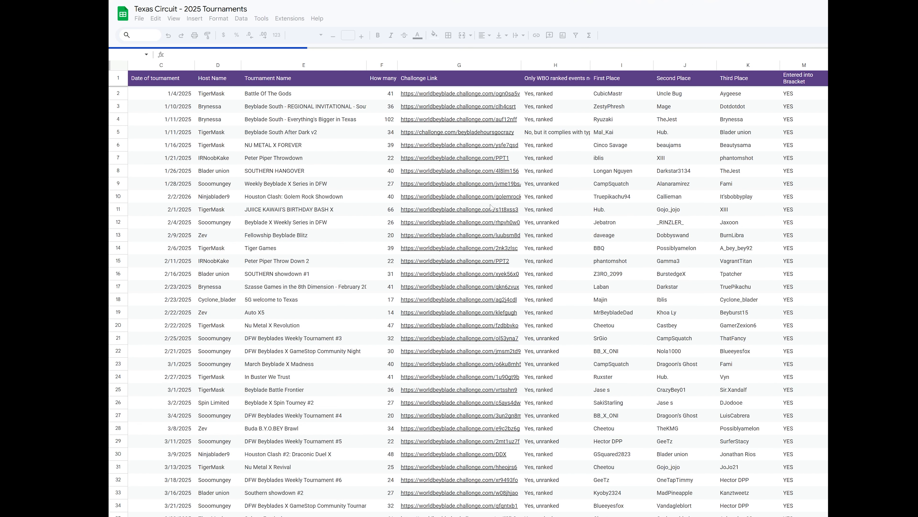
Step: Look through the tournament entries in the Texas Circuit - 2025 Tournaments spreadsheet down to the last rows
{"action": "scroll", "coordinate": [490, 206], "scroll_direction": "down", "scroll_amount": 20}
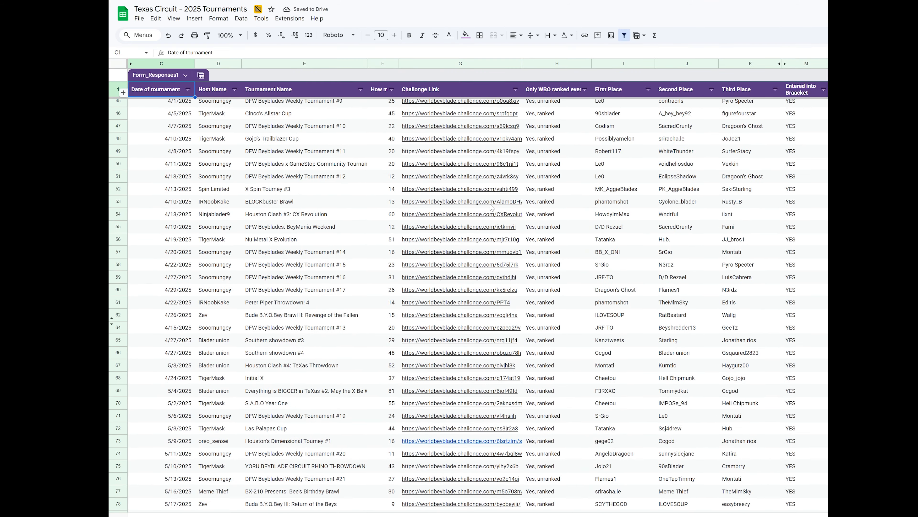
{"action": "scroll", "coordinate": [491, 207], "scroll_direction": "down", "scroll_amount": 20}
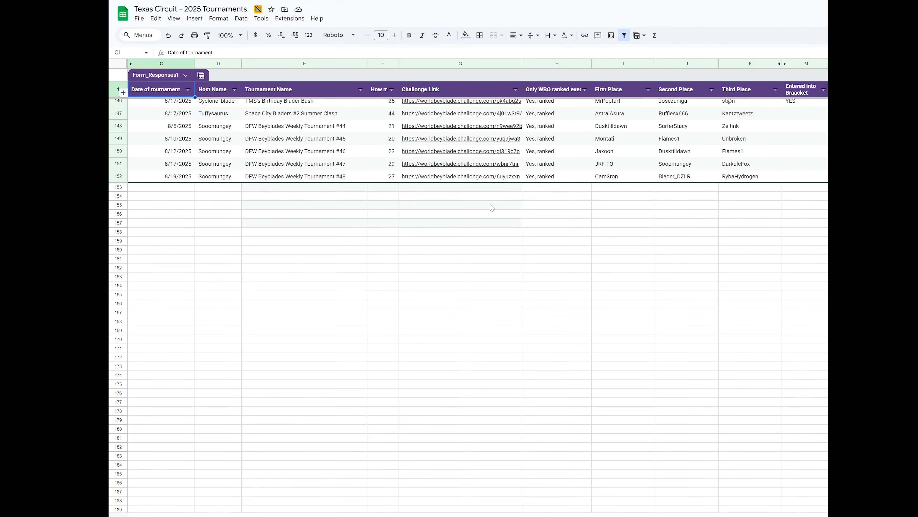
Step: Select the blank Entered into Braacket cells M147 to M152 for the last six tournaments in the spreadsheet
{"action": "scroll", "coordinate": [490, 207], "scroll_direction": "up", "scroll_amount": 2}
{"action": "left_click", "coordinate": [799, 240]}
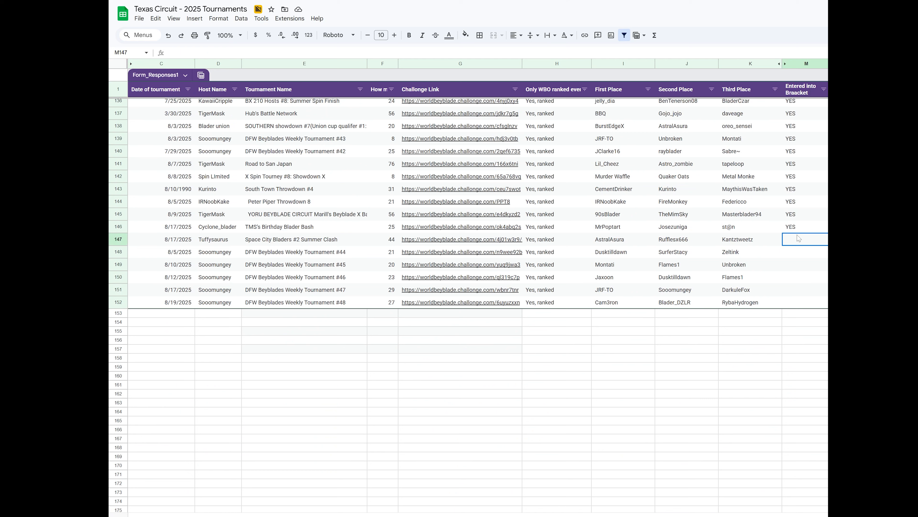
{"action": "left_click_drag", "start_coordinate": [802, 255], "coordinate": [800, 307]}
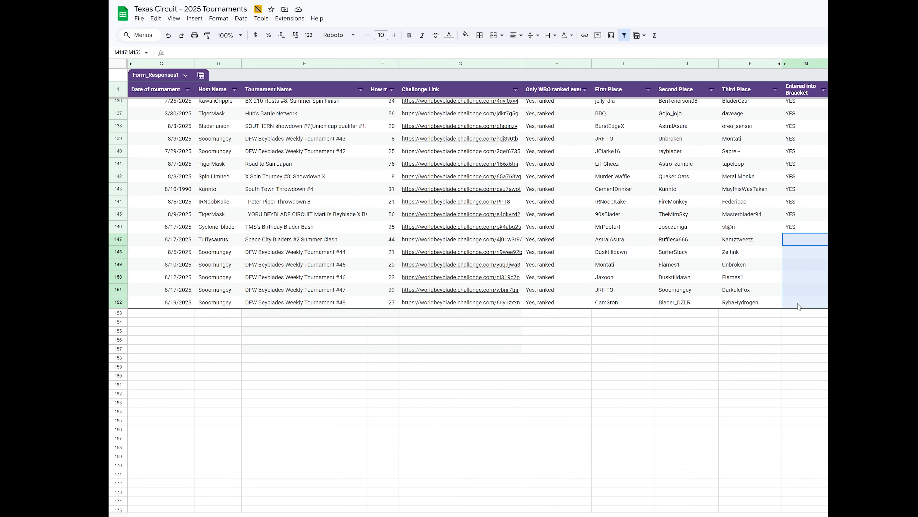
{"action": "left_click", "coordinate": [799, 307]}
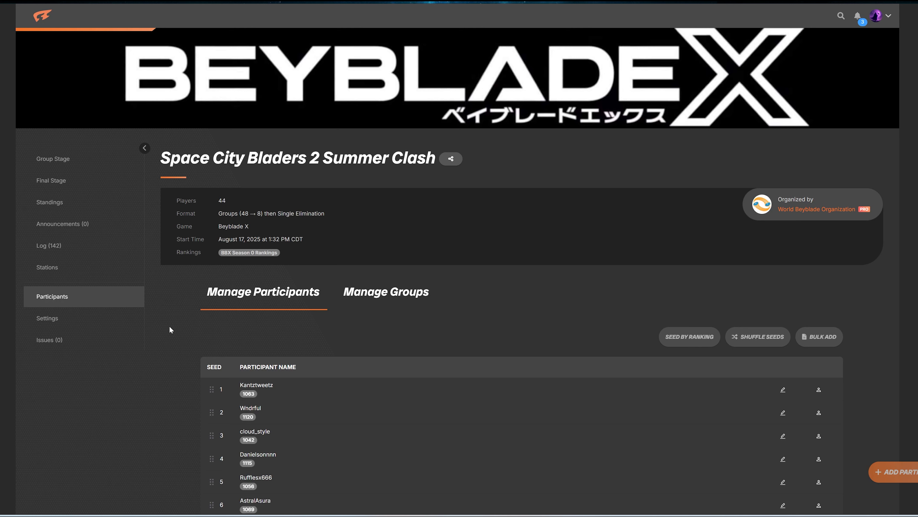
Step: Switch to Challonge and reopen the Space City Bladers 2 Summer Clash tournament without clearing the scores
{"action": "left_click", "coordinate": [47, 319]}
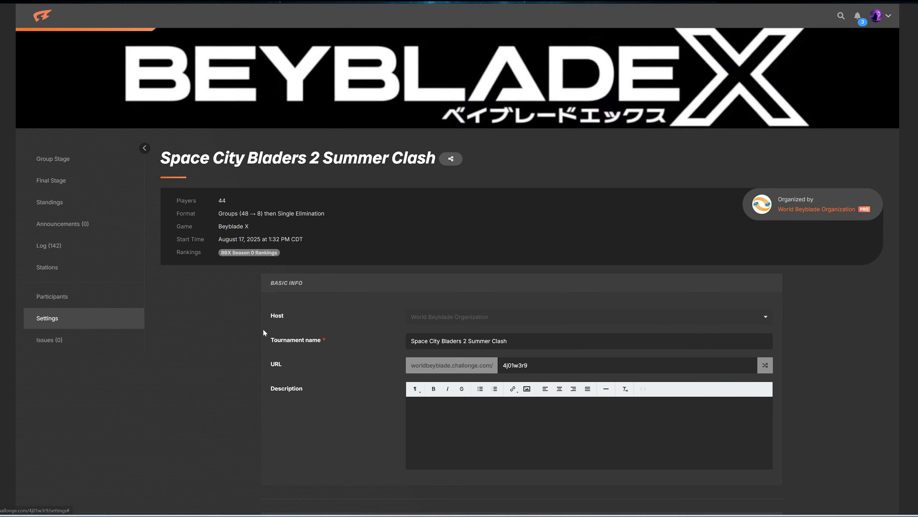
{"action": "scroll", "coordinate": [263, 332], "scroll_direction": "down", "scroll_amount": 15}
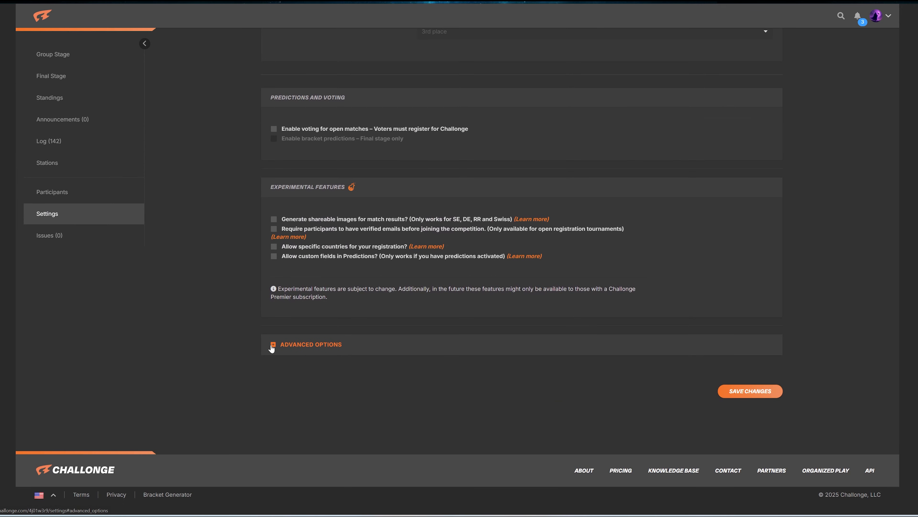
{"action": "left_click", "coordinate": [271, 346]}
{"action": "left_click", "coordinate": [758, 376]}
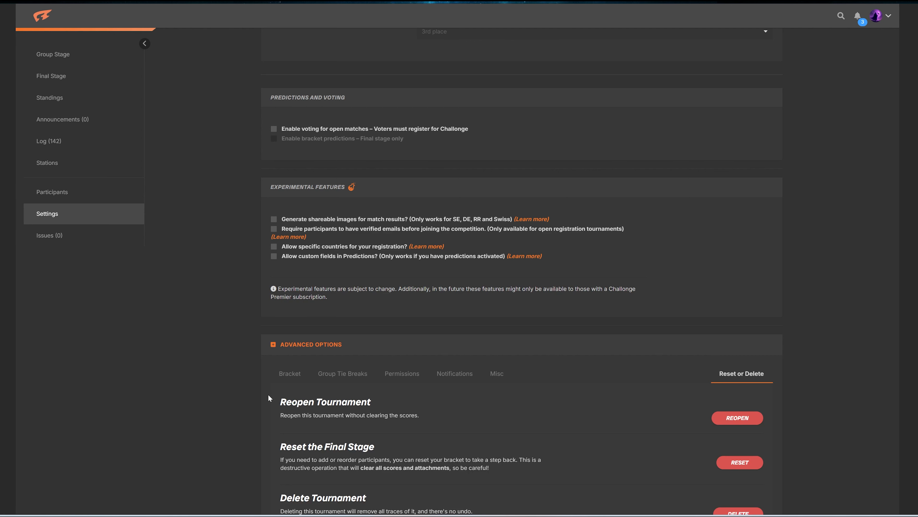
{"action": "left_click", "coordinate": [738, 418]}
{"action": "left_click", "coordinate": [495, 40]}
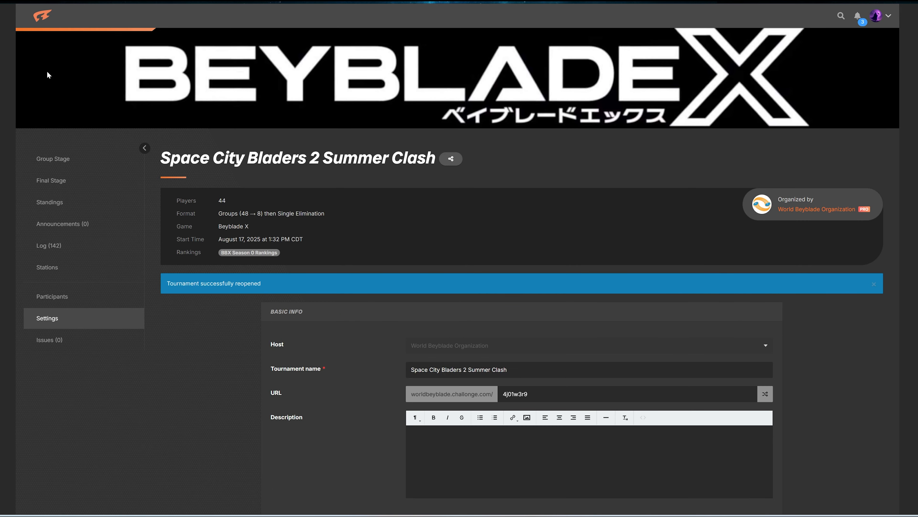
Step: Open the substitute form for the seed 1 participant in the reopened tournament and enter Kanz as the start of the display name
{"action": "left_click", "coordinate": [64, 303]}
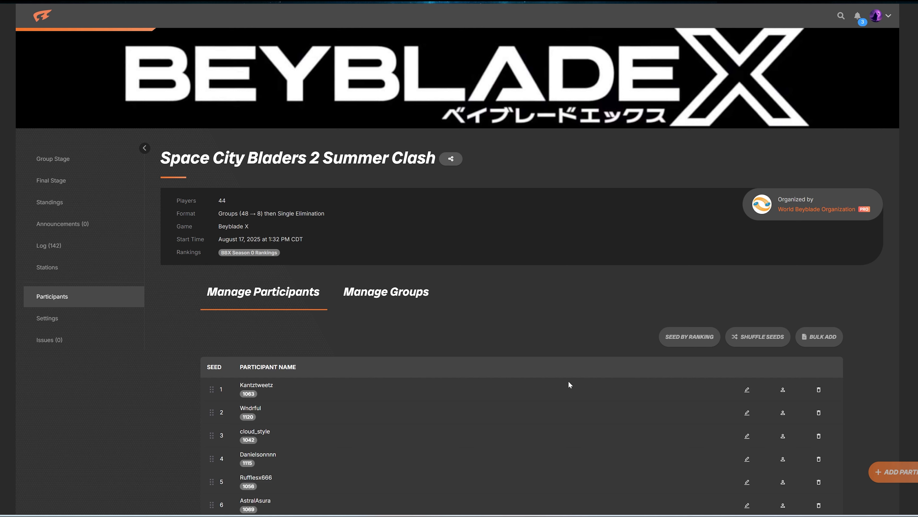
{"action": "left_click", "coordinate": [782, 389]}
{"action": "left_click", "coordinate": [758, 420]}
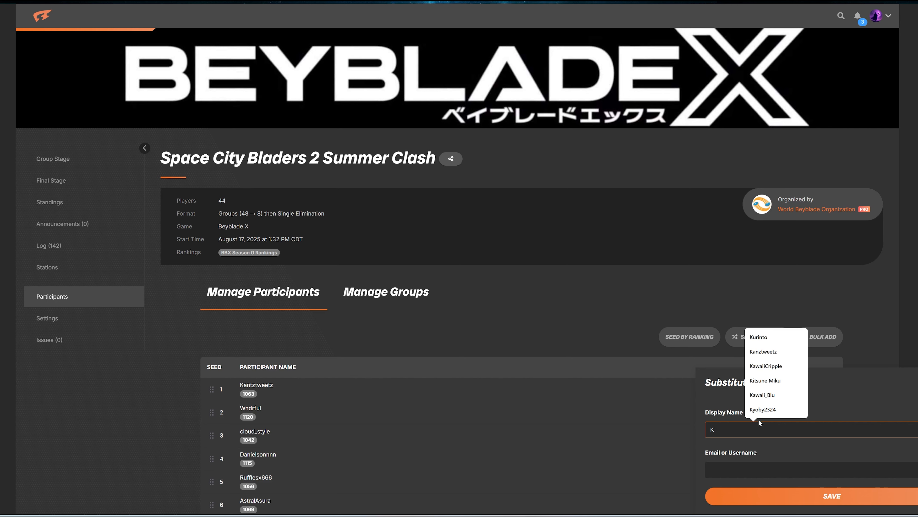
{"action": "type", "text": "Kanz"}
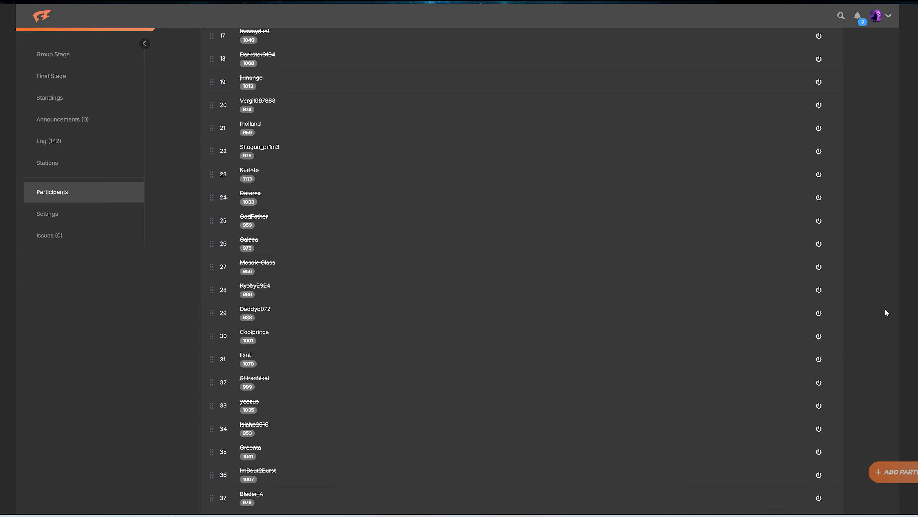
{"action": "left_click", "coordinate": [818, 384]}
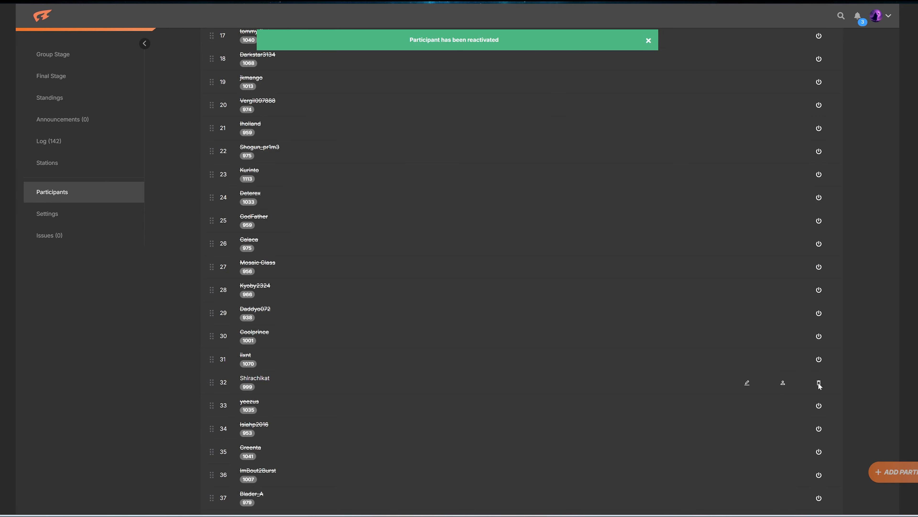